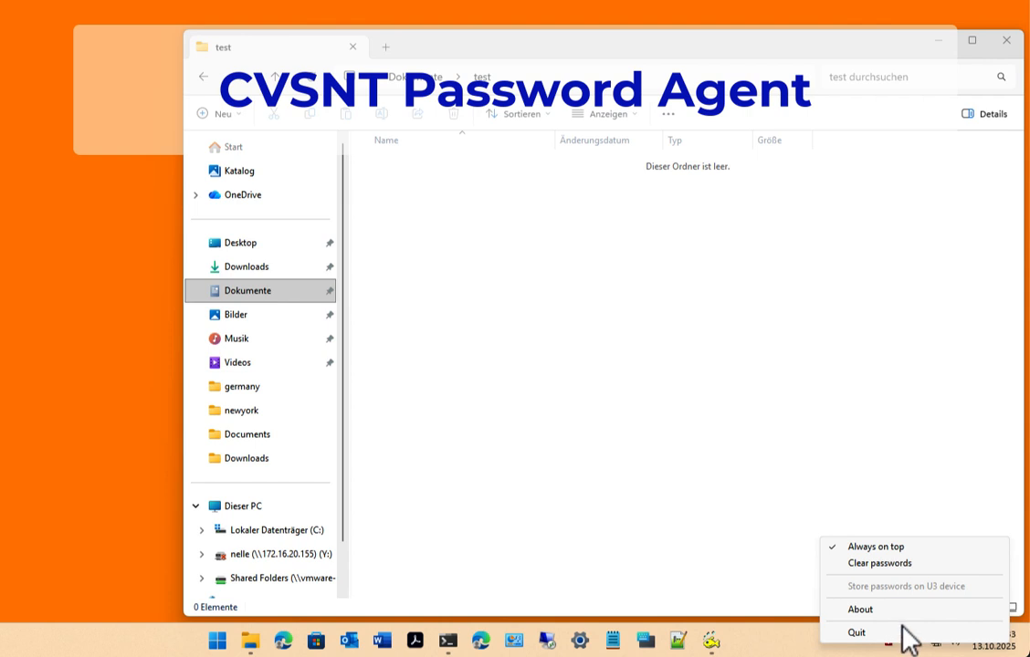
# View the CVSNT Password Agent's version information and dismiss it.
pyautogui.click(910, 609)
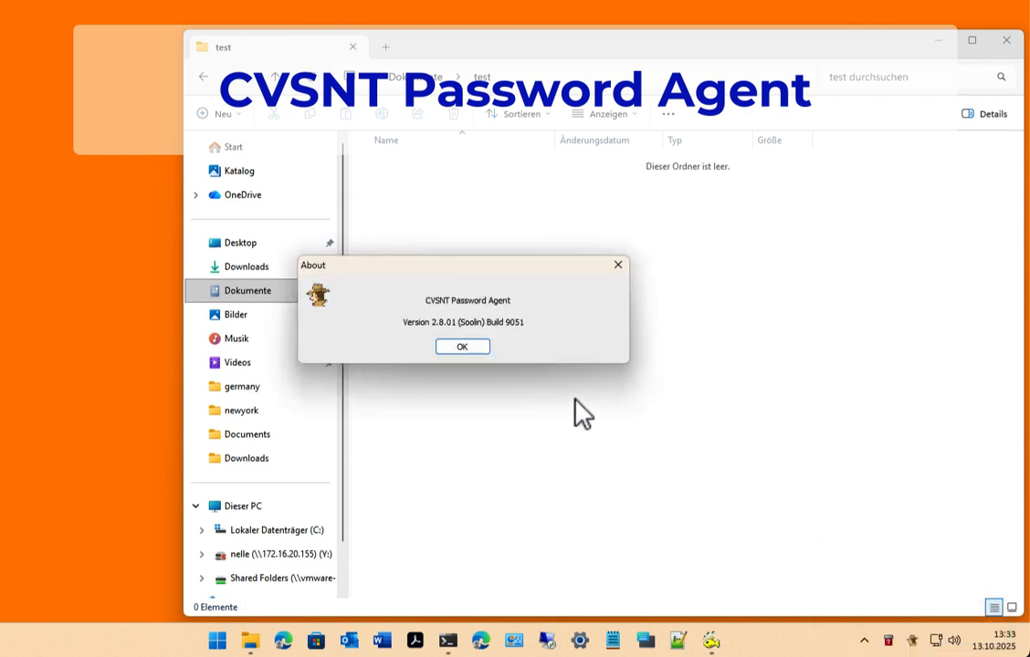
pyautogui.click(485, 349)
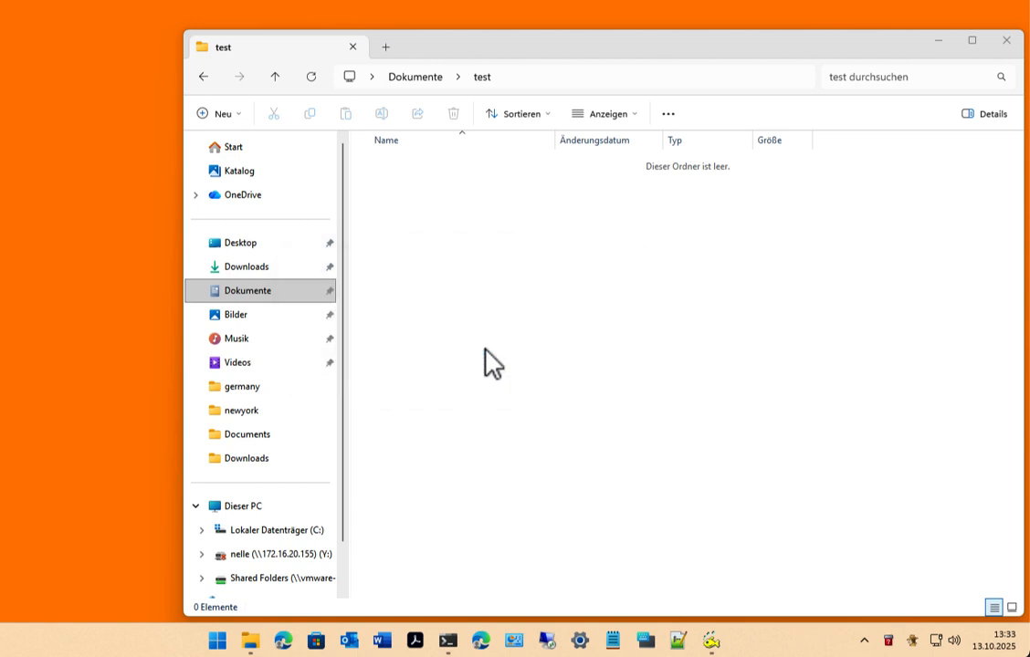
pyautogui.rightClick(439, 245)
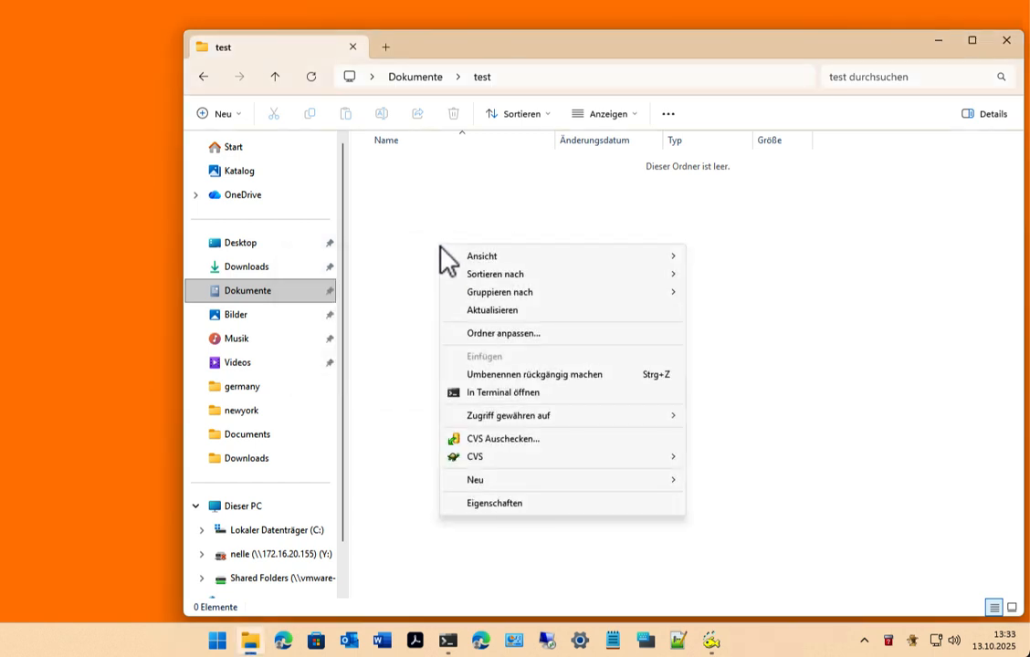
pyautogui.click(626, 442)
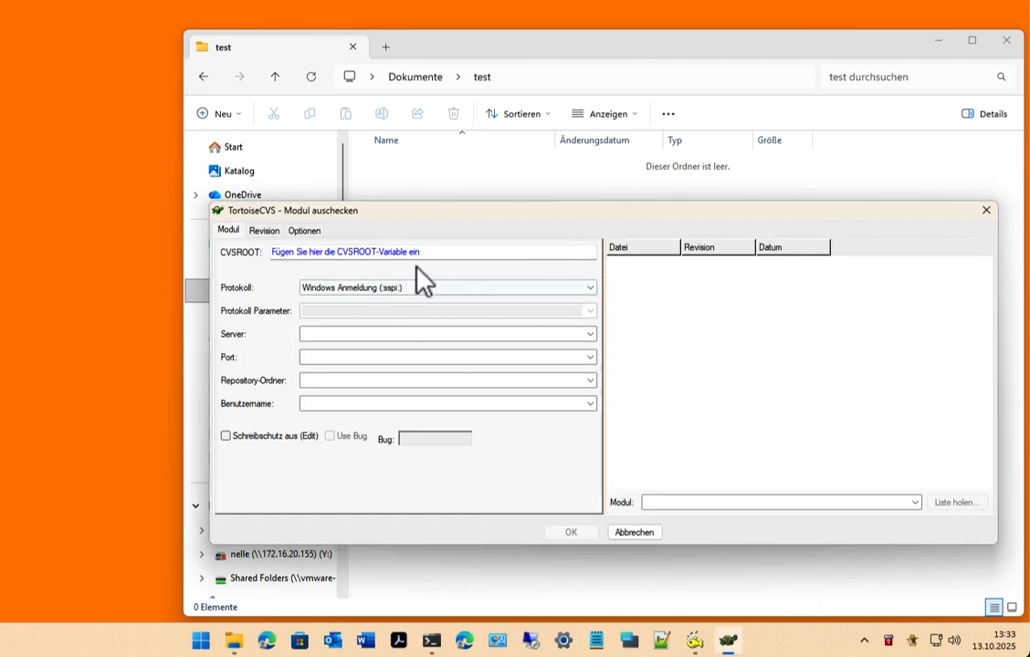
pyautogui.click(445, 254)
pyautogui.hotkey('ctrl', 'v')
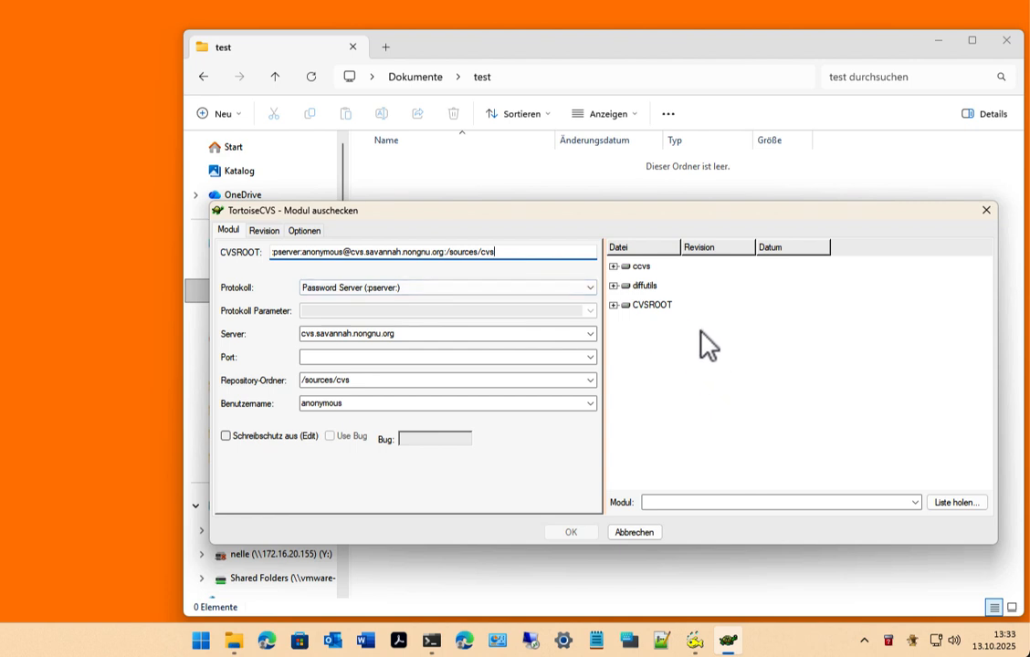
# Fetch the module list, submit the password prompt with the field left blank, and fetch the list again.
pyautogui.click(968, 502)
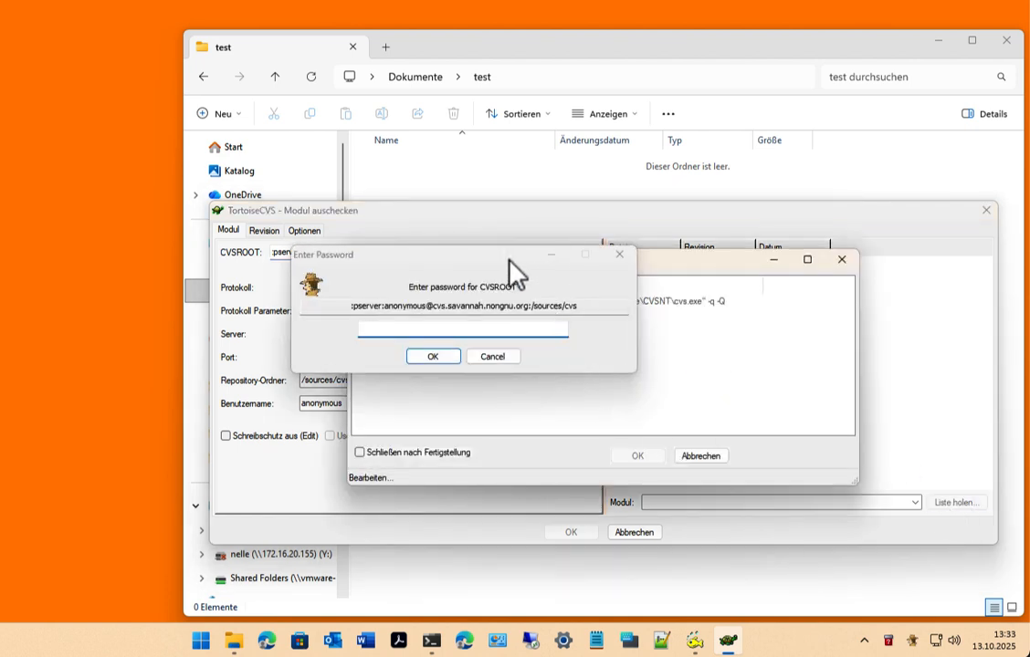
pyautogui.moveTo(510, 258); pyautogui.dragTo(439, 265)
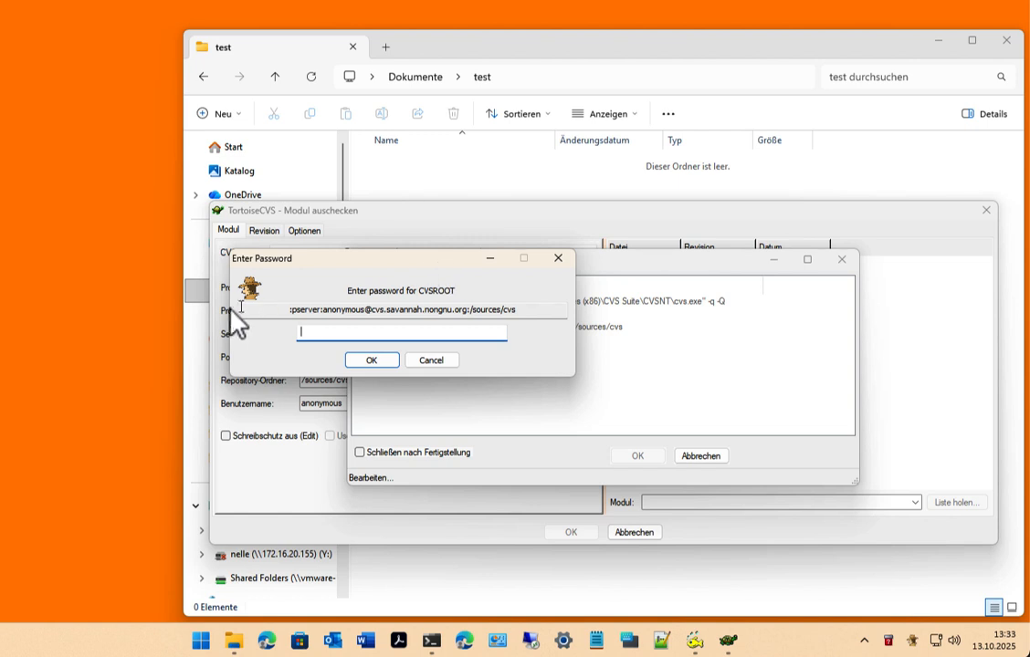
pyautogui.click(371, 361)
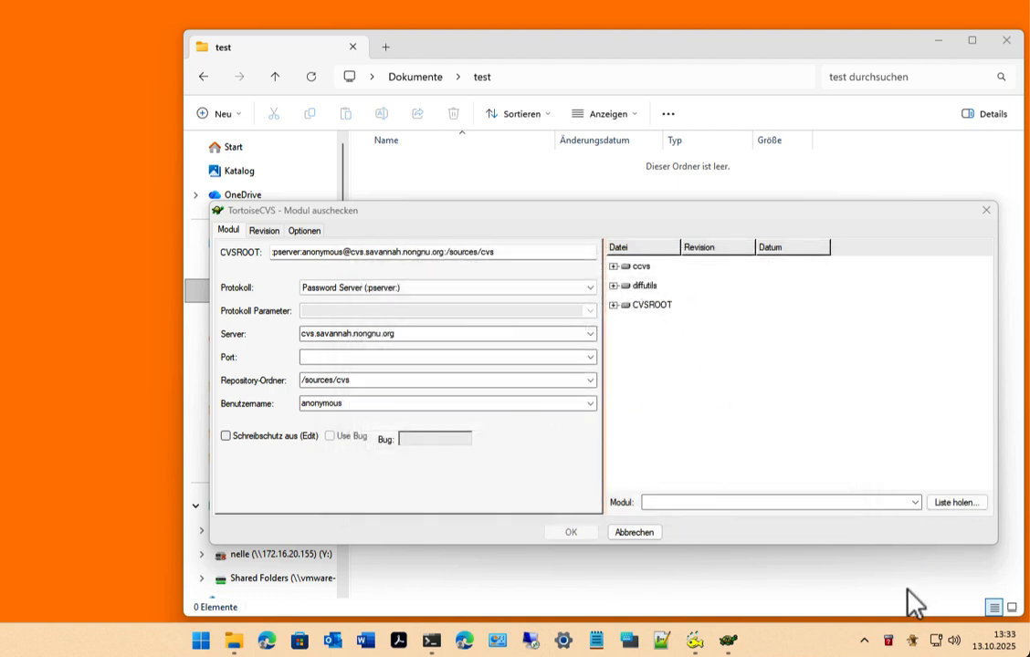
pyautogui.click(958, 504)
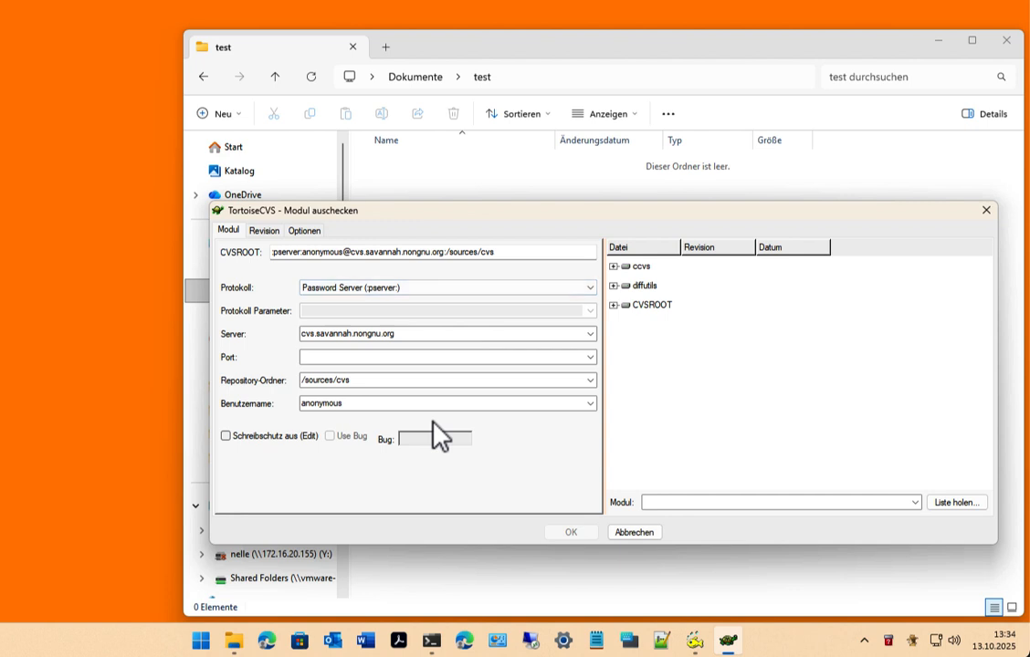
# Clear the Password Agent's stored passwords, fetch the module list again, and submit the password prompt with the field left blank.
pyautogui.rightClick(912, 641)
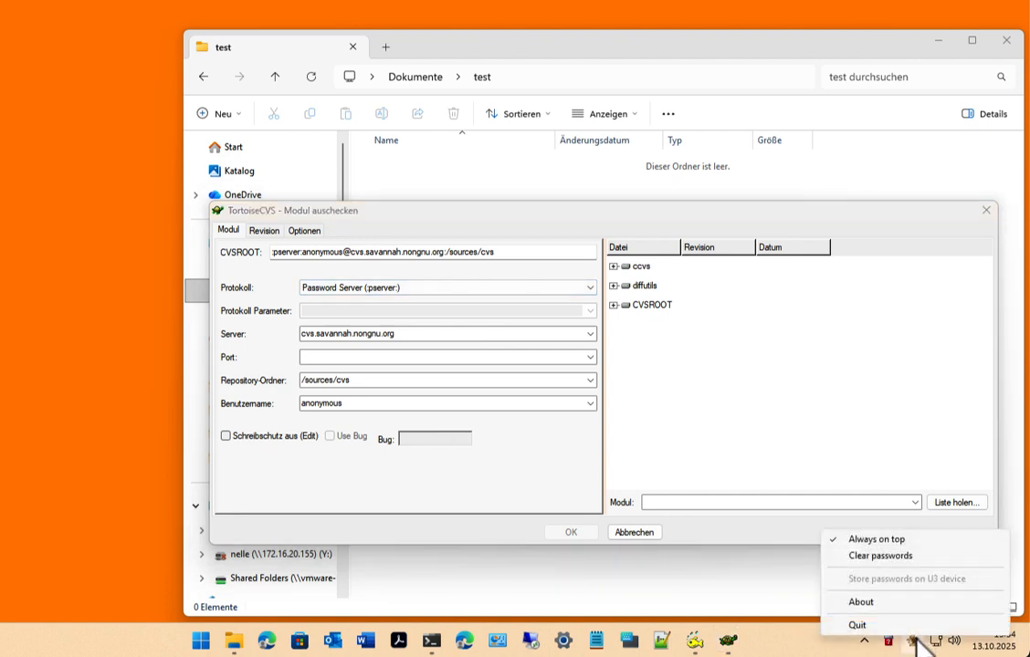
pyautogui.click(902, 558)
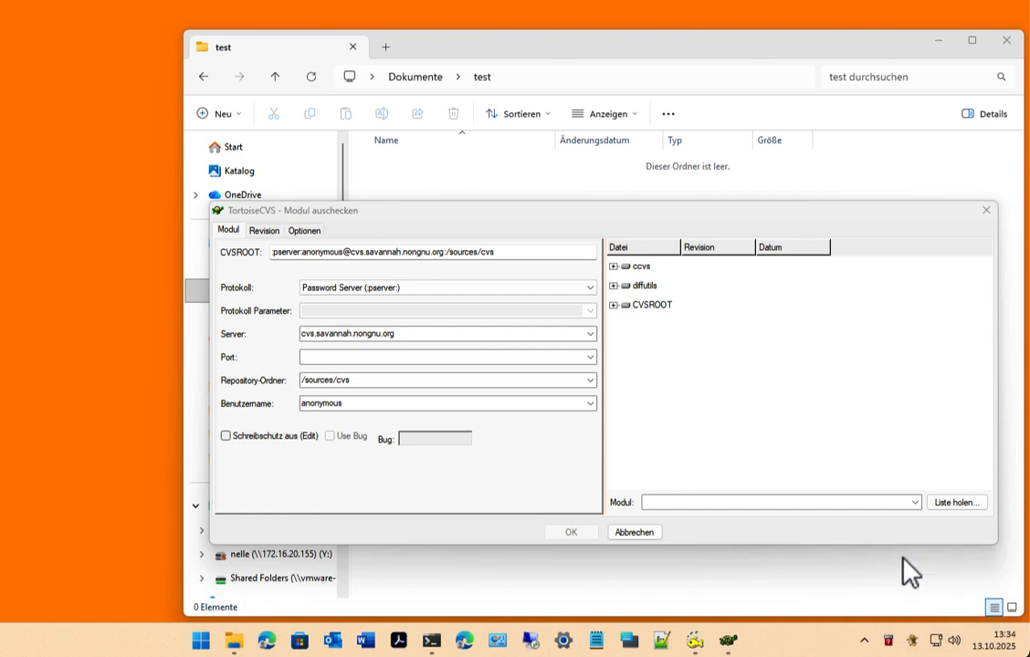
pyautogui.click(959, 503)
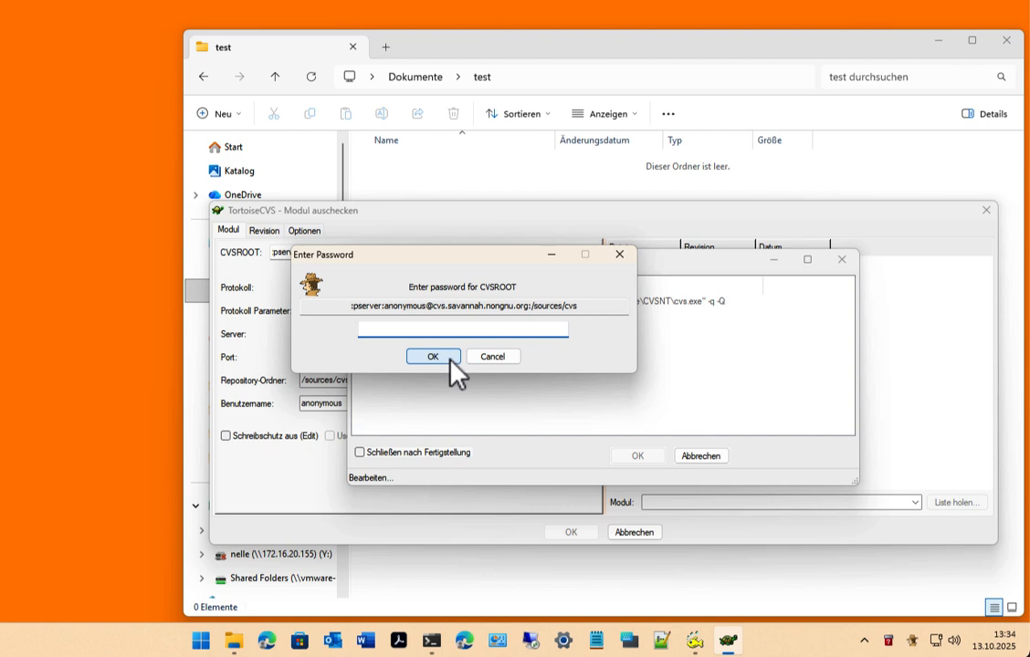
pyautogui.click(451, 360)
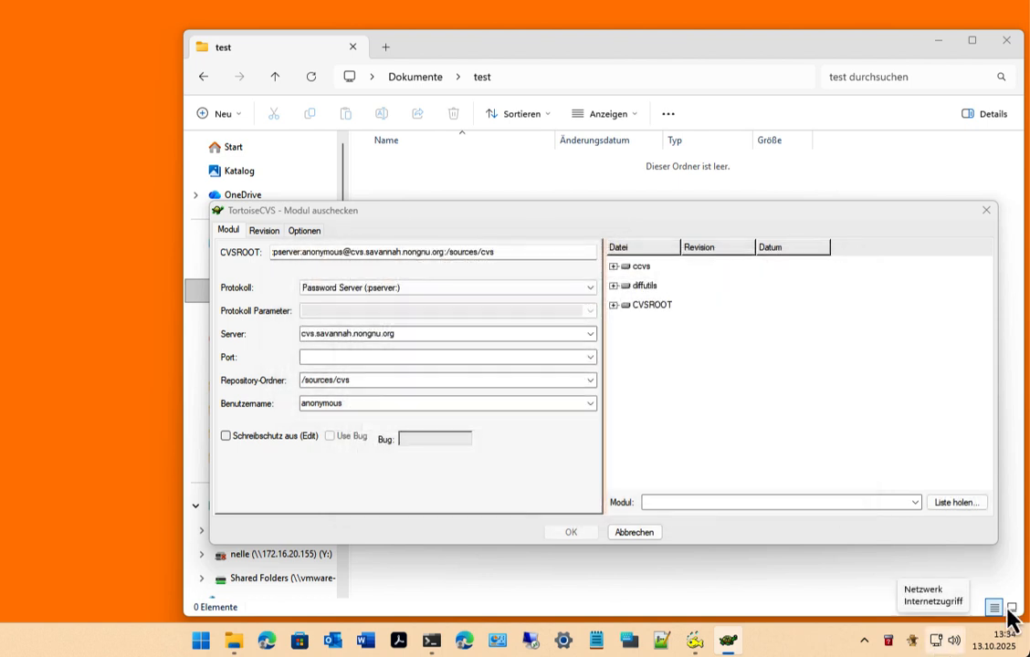
# Quit the CVSNT Password Agent and fetch the module list without it running.
pyautogui.rightClick(912, 640)
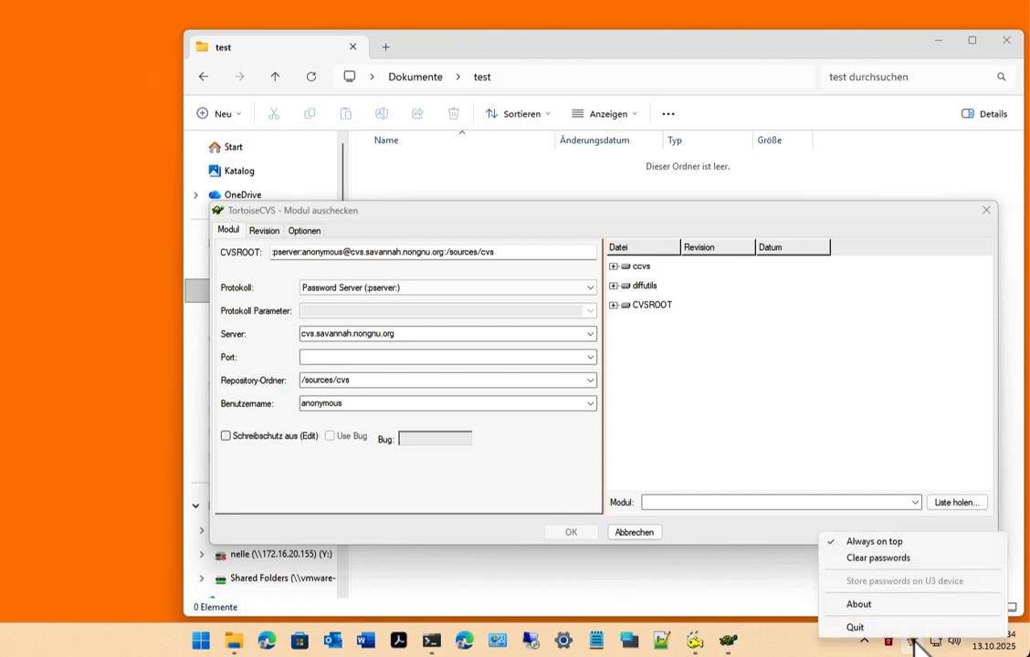
pyautogui.click(891, 628)
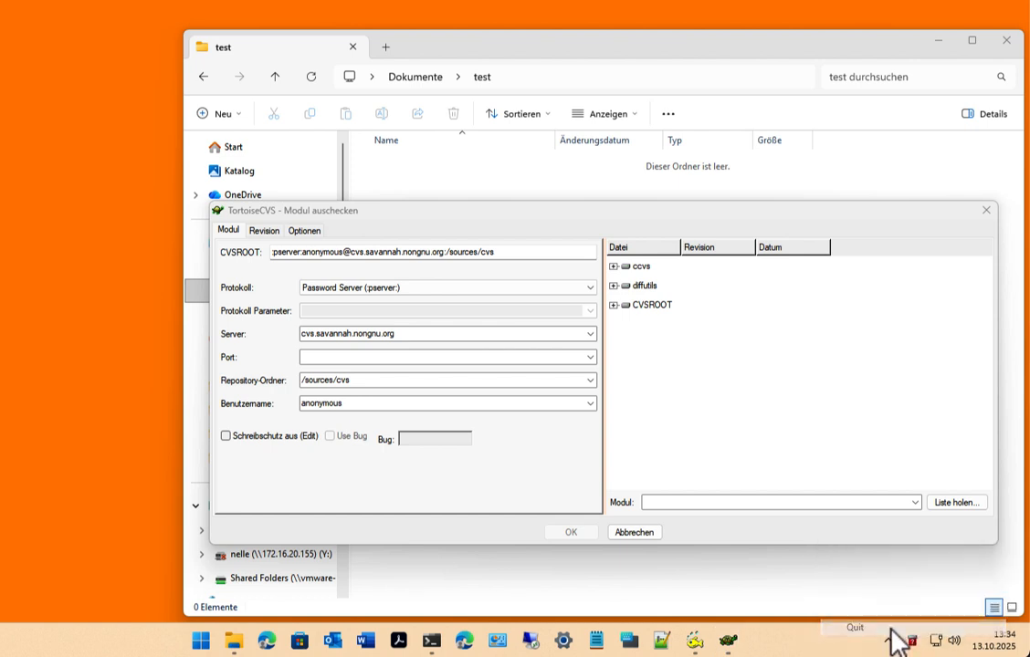
pyautogui.click(957, 503)
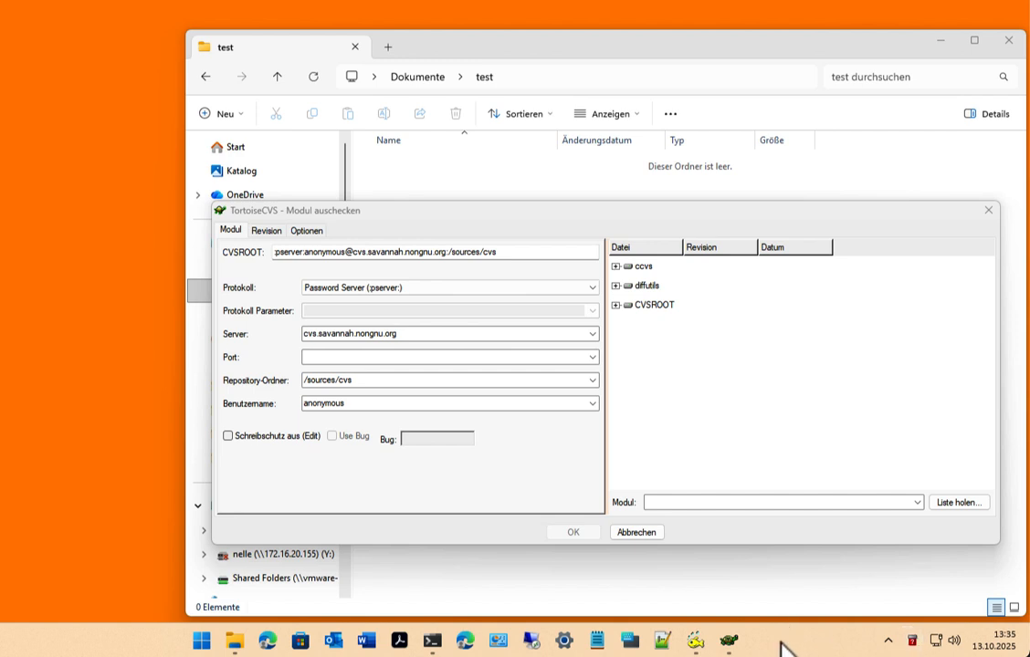
# Turn off automatic startup for cvsnt password agent in the Windows app settings.
pyautogui.click(566, 641)
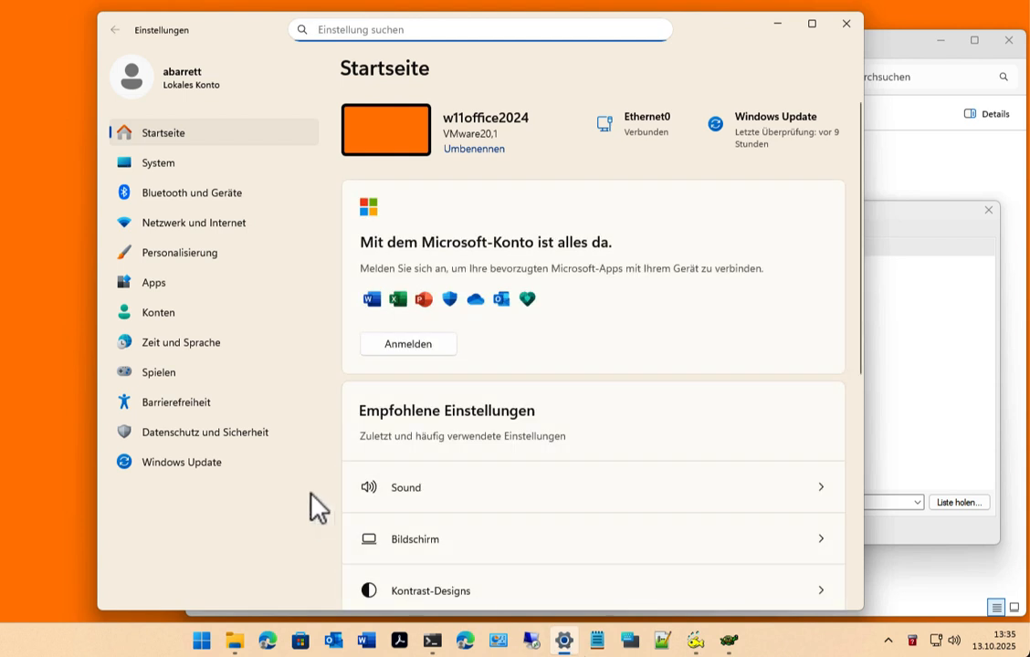
pyautogui.click(166, 292)
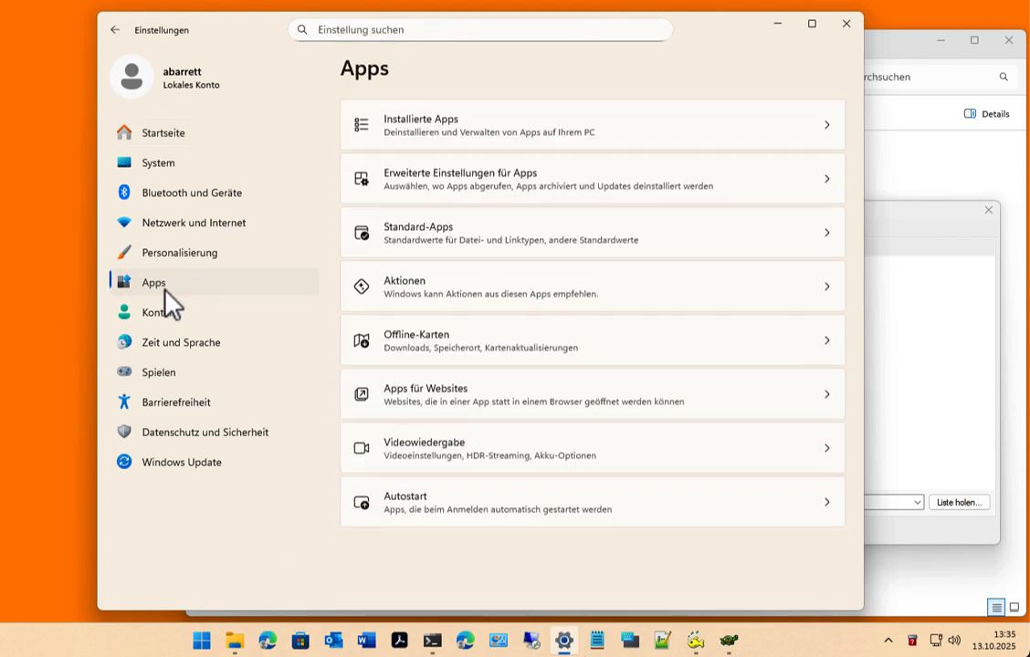
pyautogui.click(476, 511)
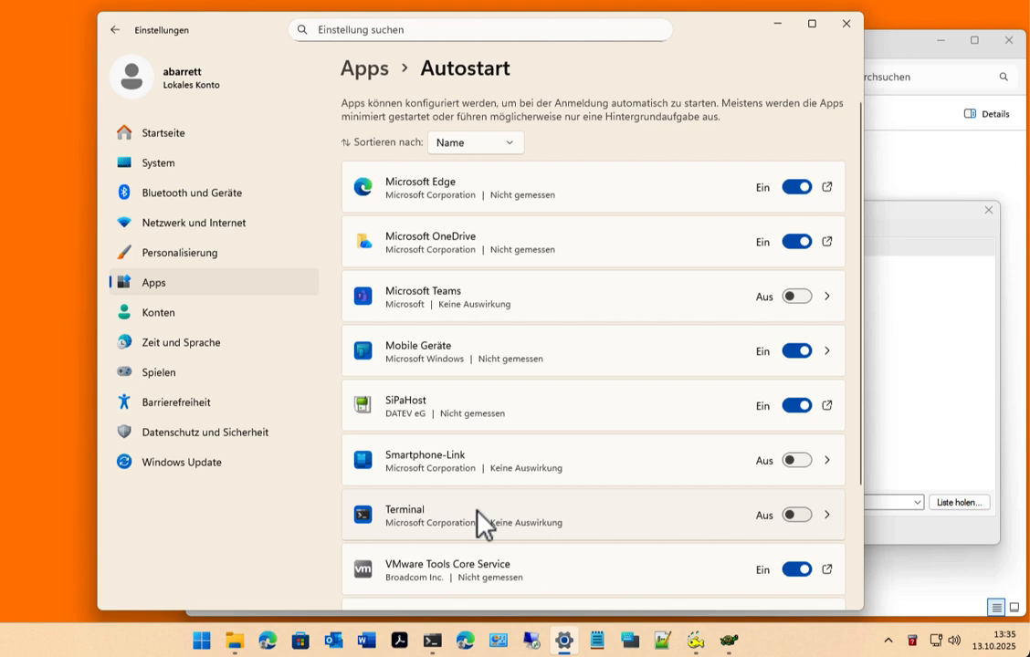
pyautogui.scroll(-3, 477, 511)
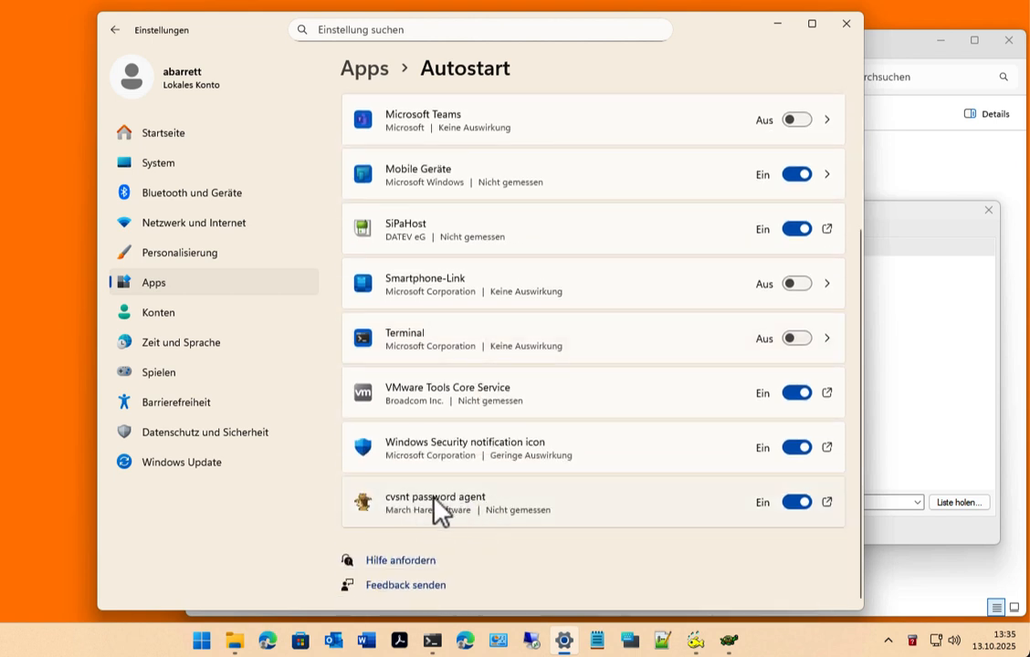
pyautogui.click(794, 502)
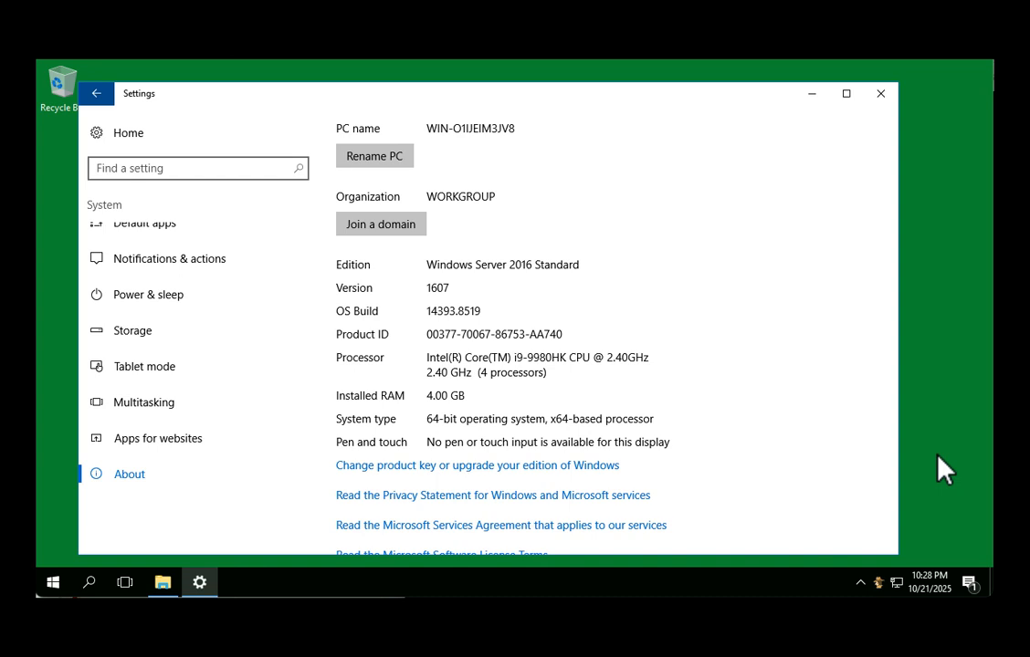
pyautogui.click(881, 95)
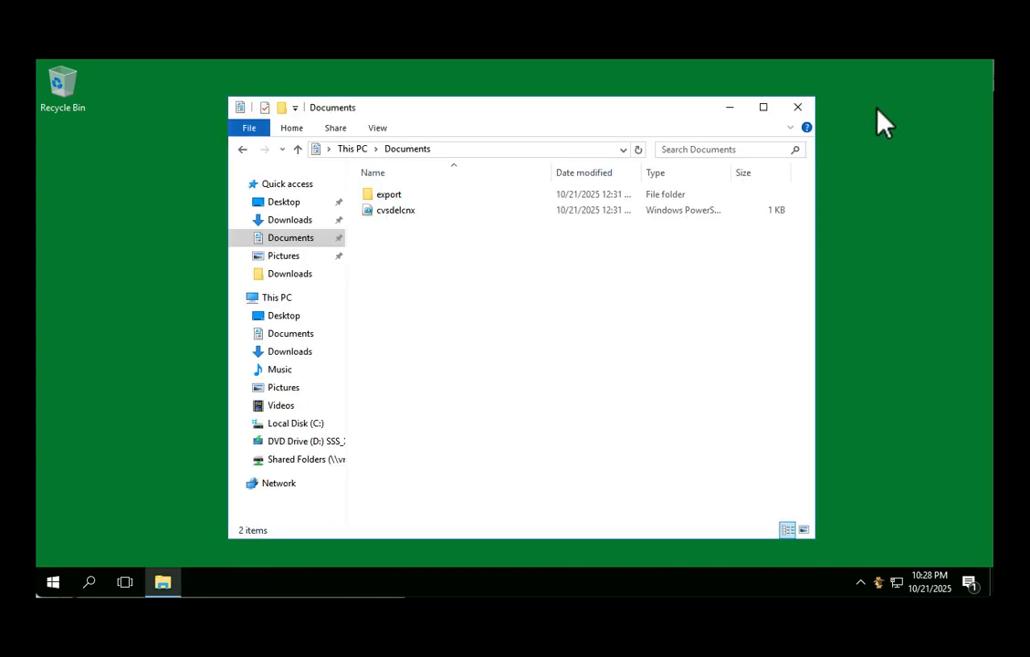
pyautogui.rightClick(392, 302)
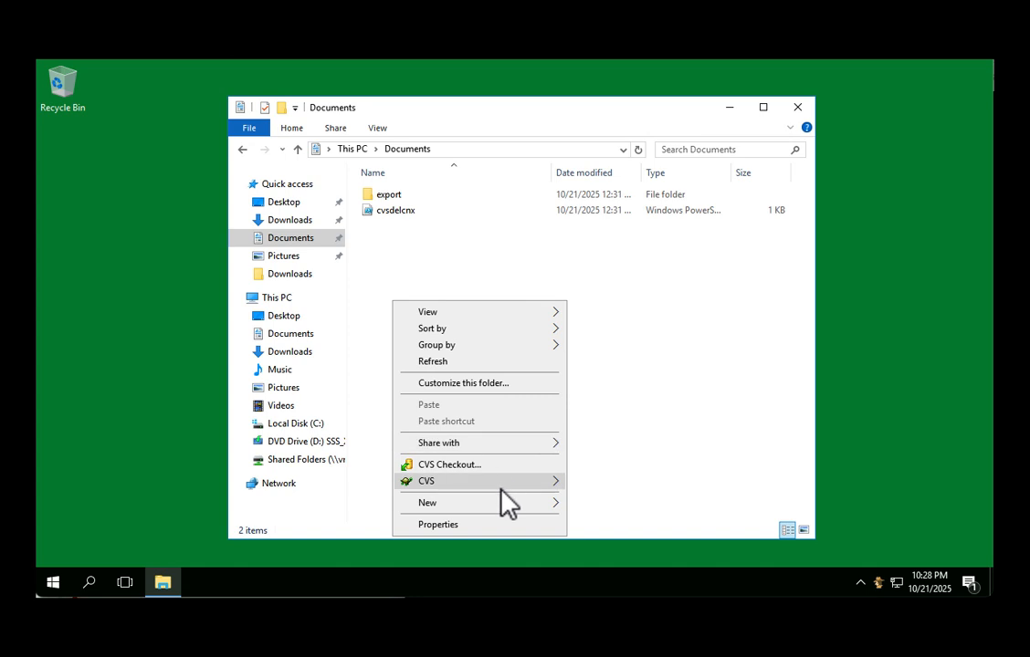
pyautogui.click(521, 466)
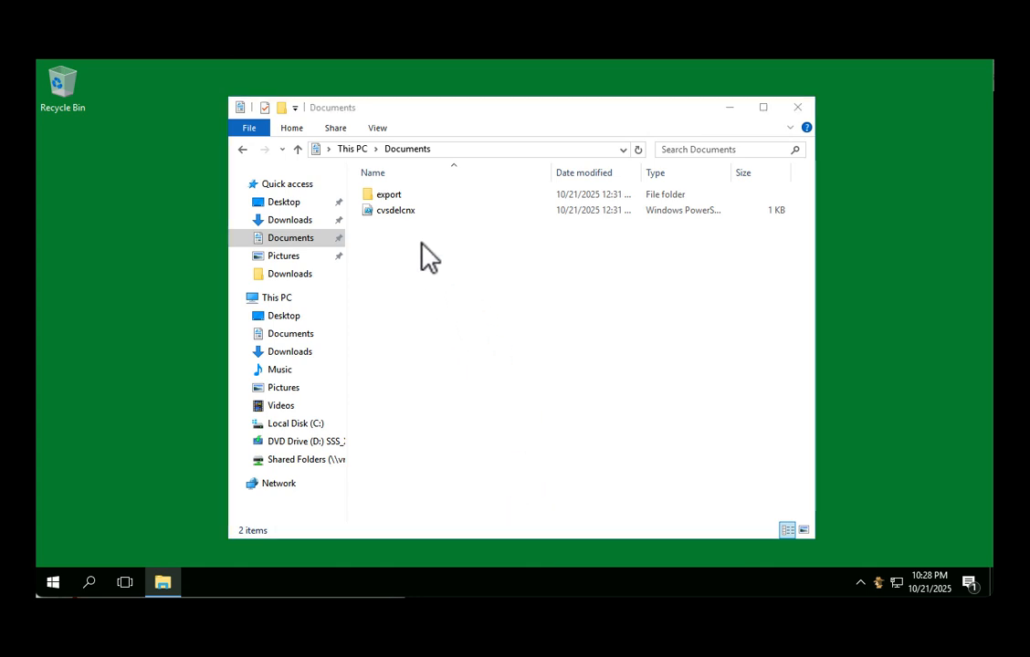
pyautogui.click(376, 227)
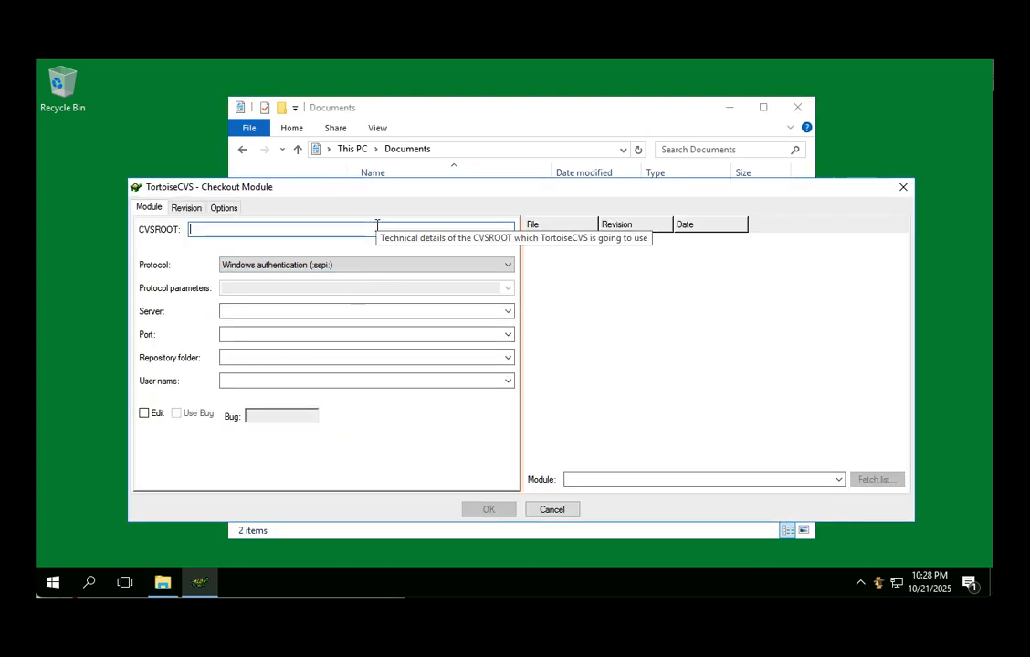
pyautogui.hotkey('ctrl', 'v')
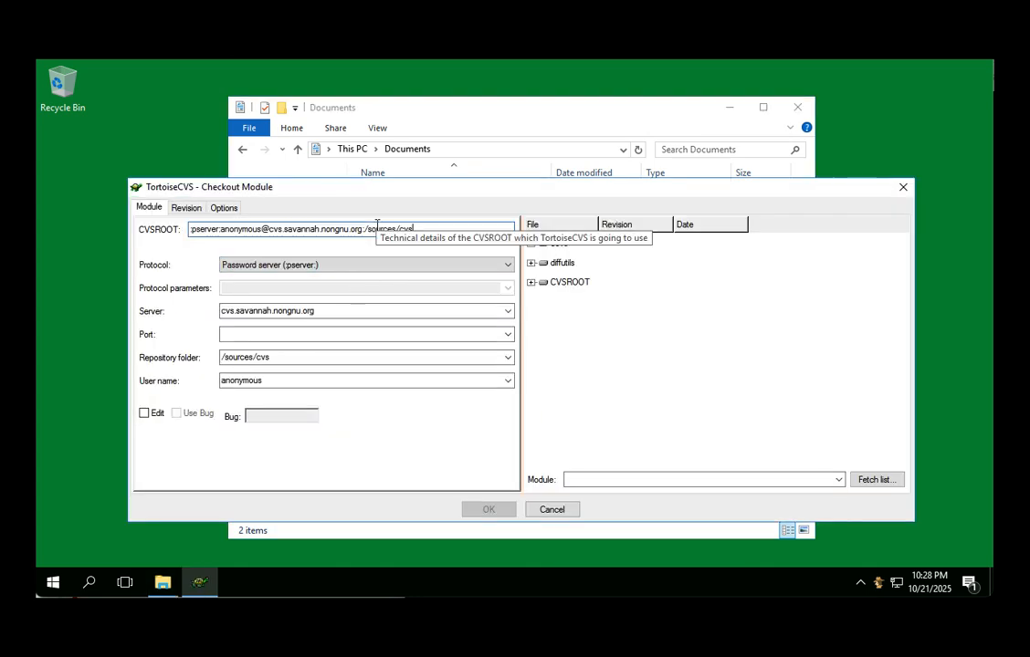
# Fetch the module list with the password field left blank and expand the diffutils module.
pyautogui.click(878, 481)
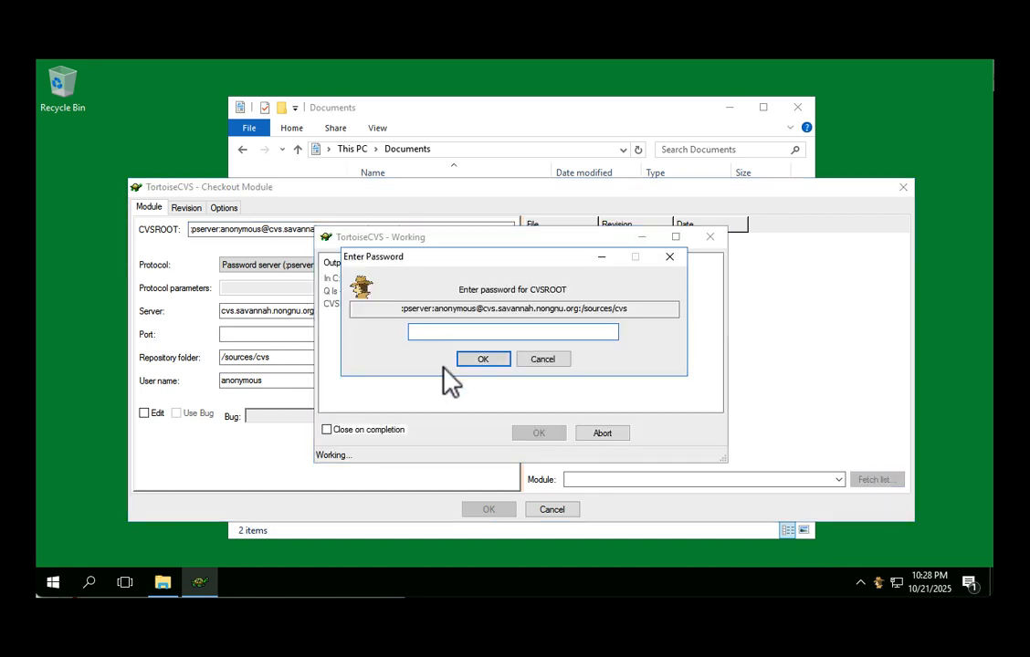
pyautogui.click(490, 361)
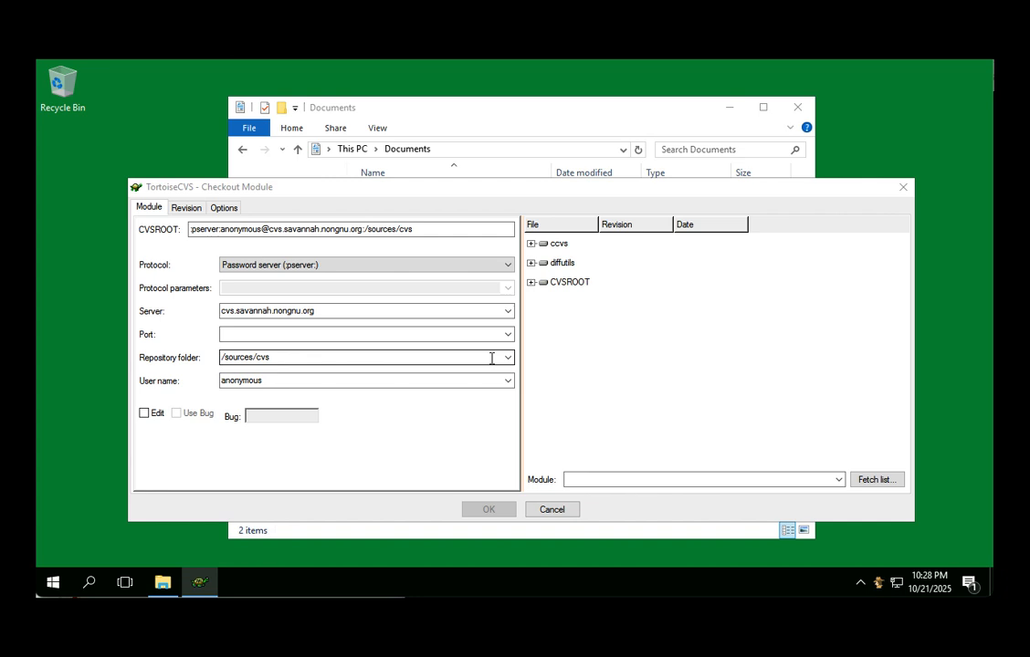
pyautogui.doubleClick(559, 263)
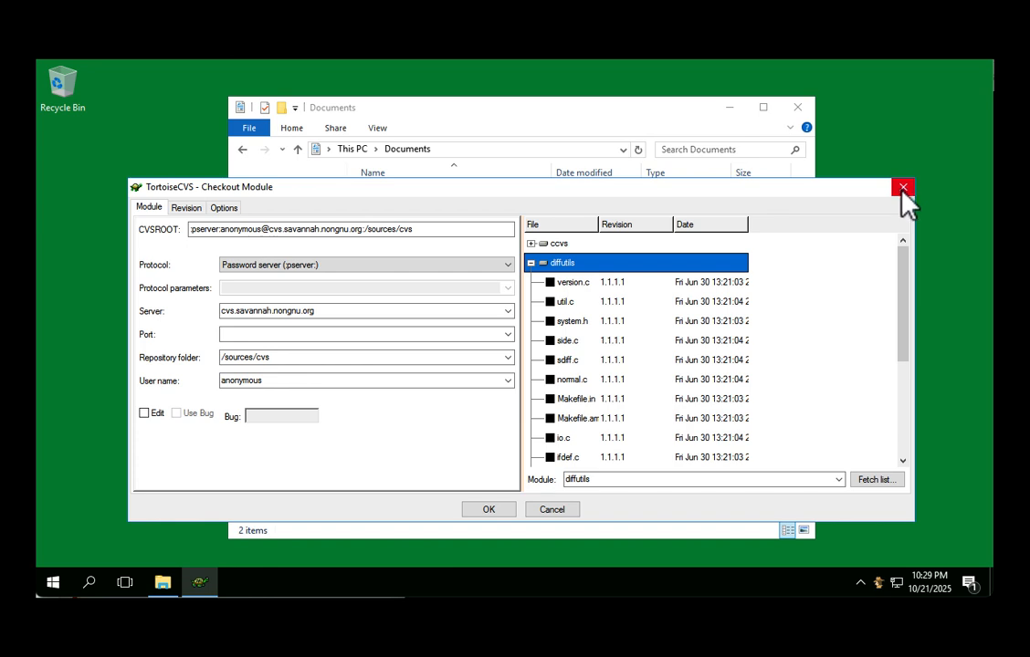
# Launch the Registry Editor by running regedit.
pyautogui.press('super+r')
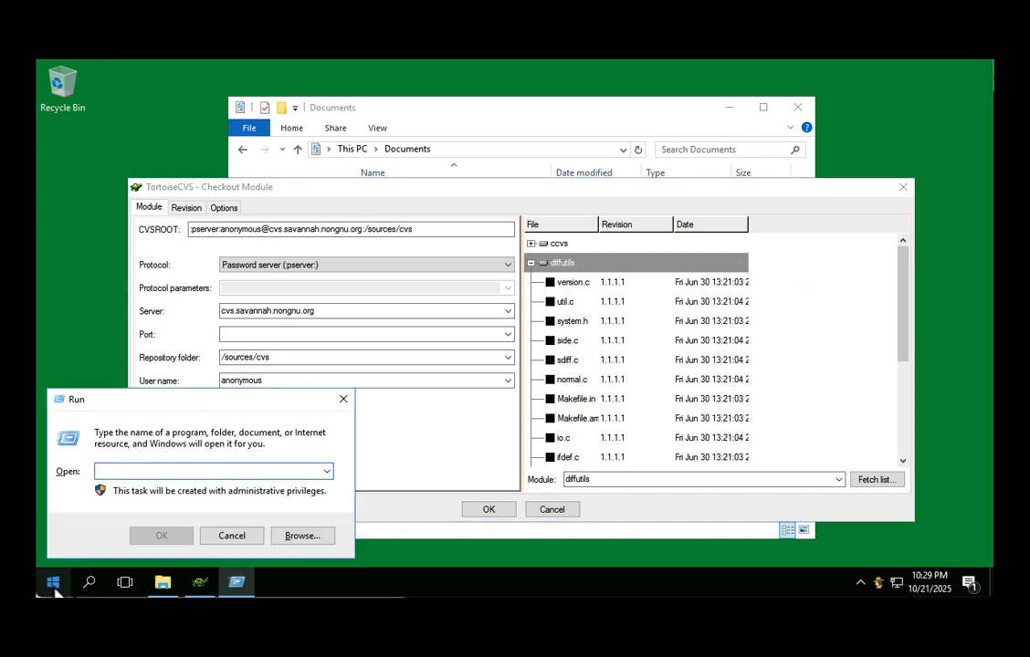
pyautogui.write('regedit')
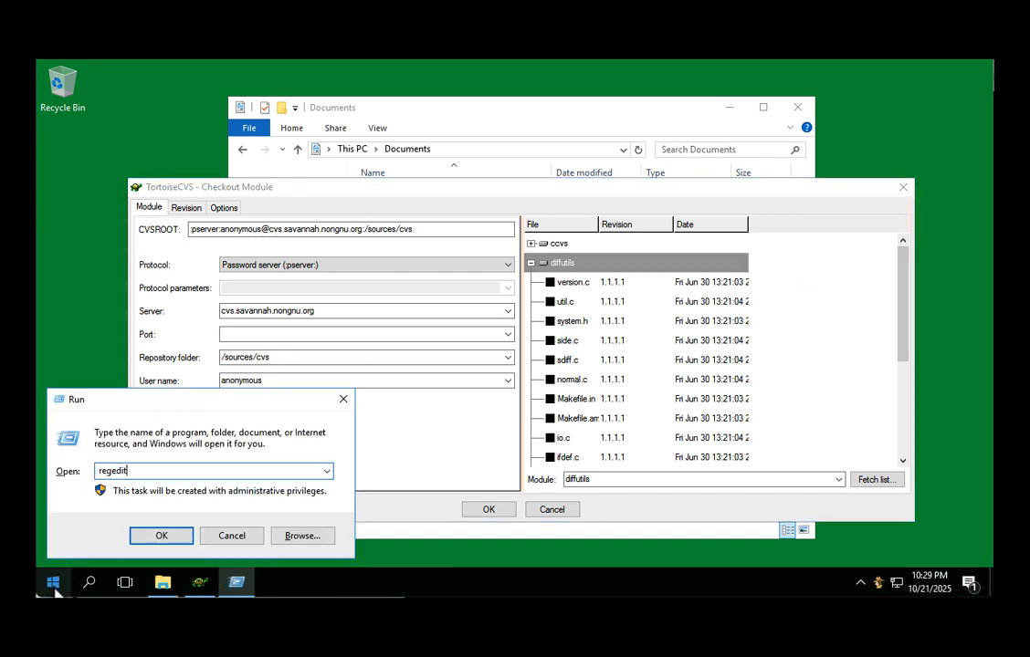
pyautogui.press('Return')
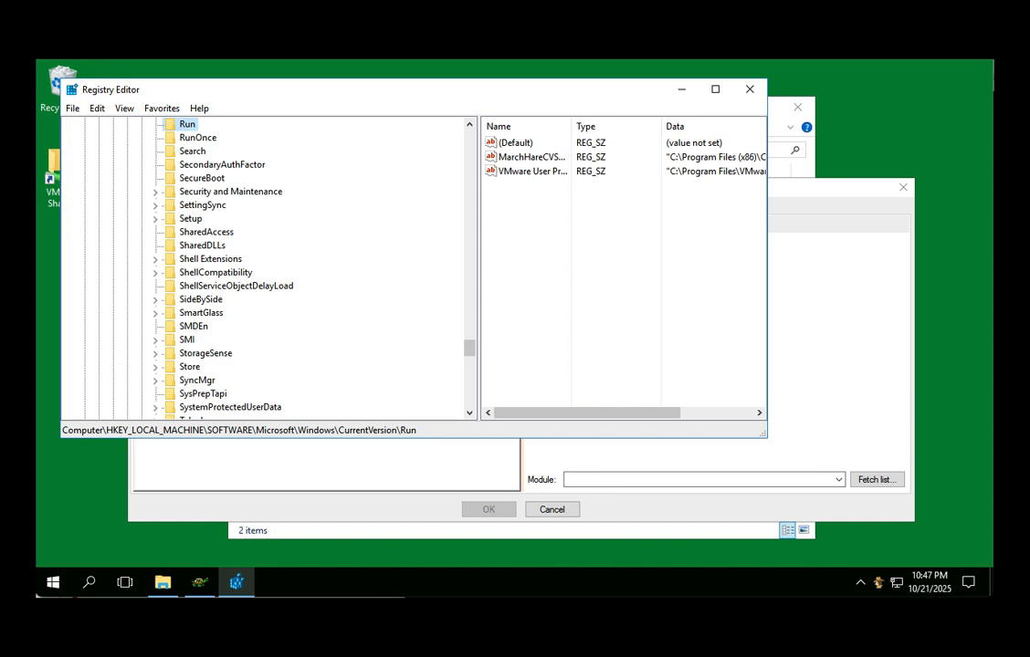
# Widen the Name column for the Run key's values and examine the actions offered for MarchHareCVSAgent without deleting it.
pyautogui.moveTo(572, 121); pyautogui.dragTo(658, 120)
pyautogui.click(559, 162)
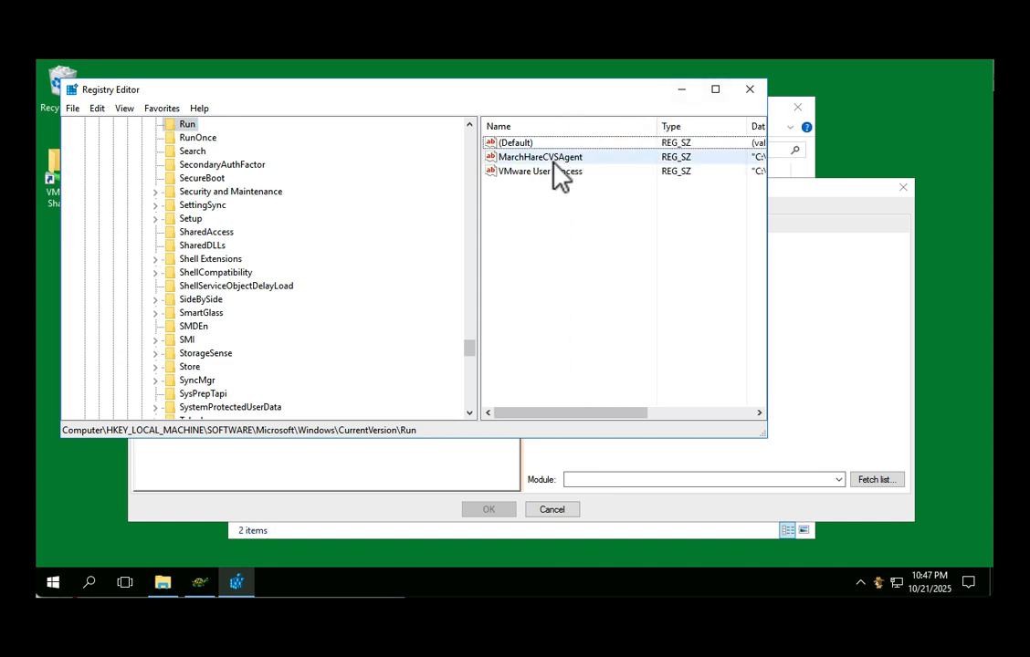
pyautogui.rightClick(551, 166)
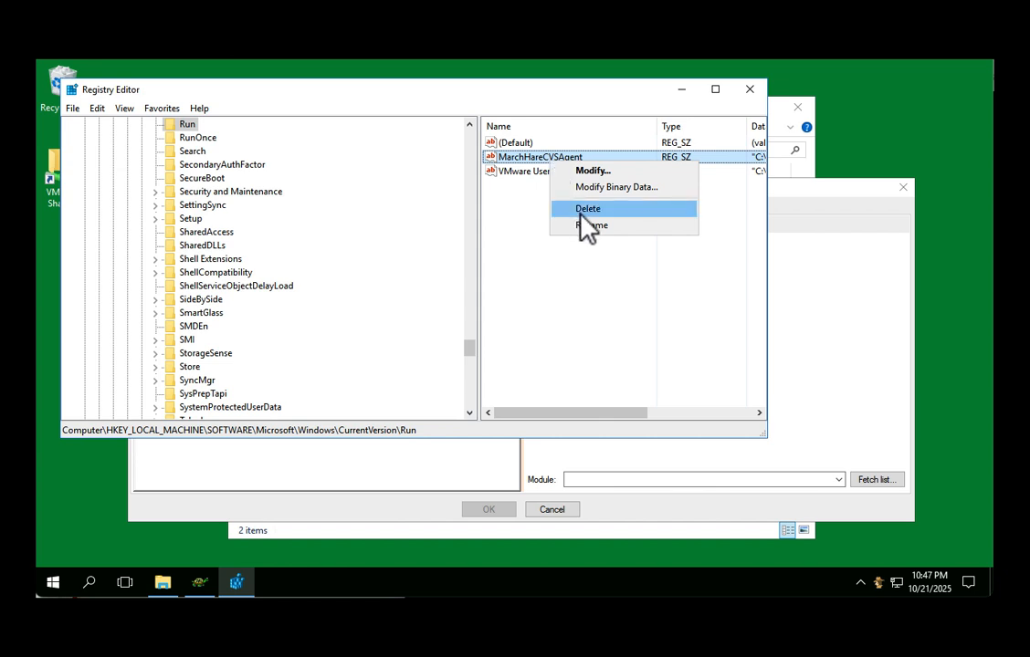
pyautogui.click(587, 291)
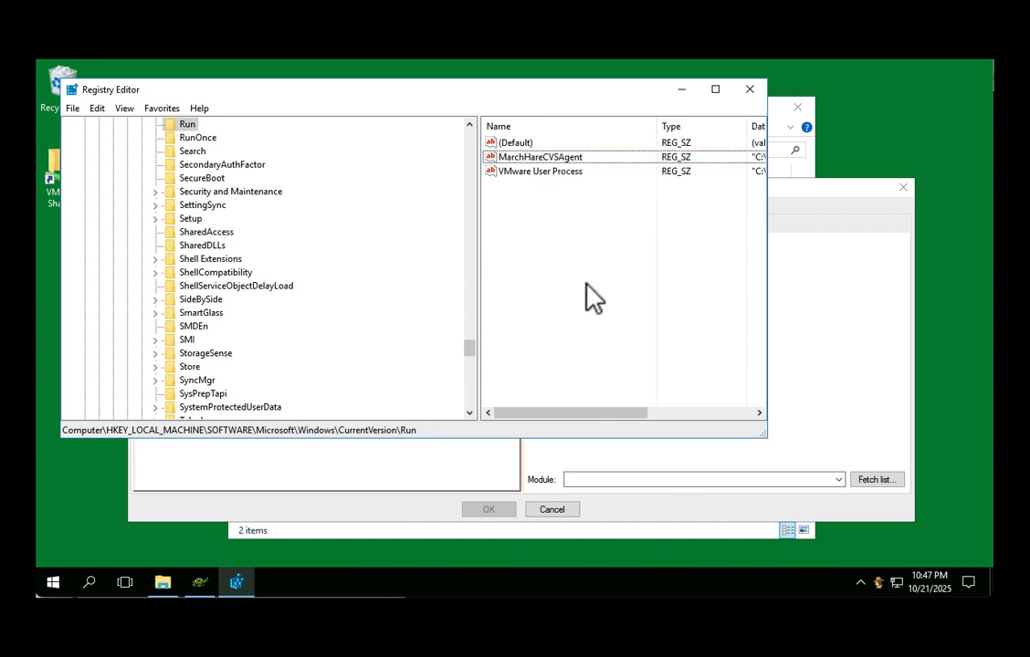
# Insert an x into the cvsagent.exe path in the MarchHareCVSAgent value data and save the edited string.
pyautogui.doubleClick(553, 158)
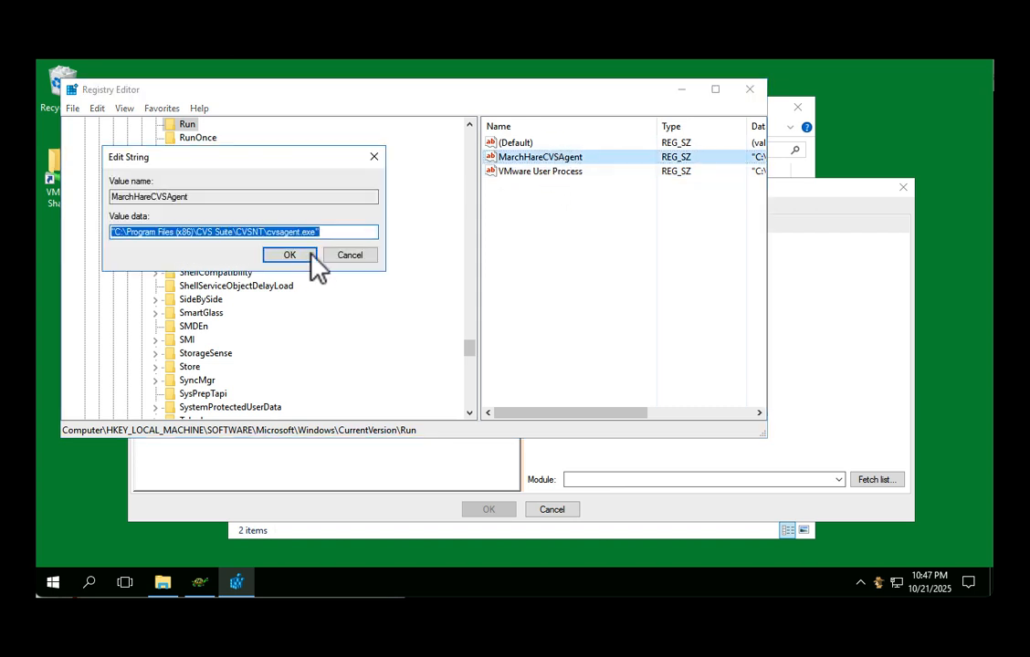
pyautogui.click(302, 232)
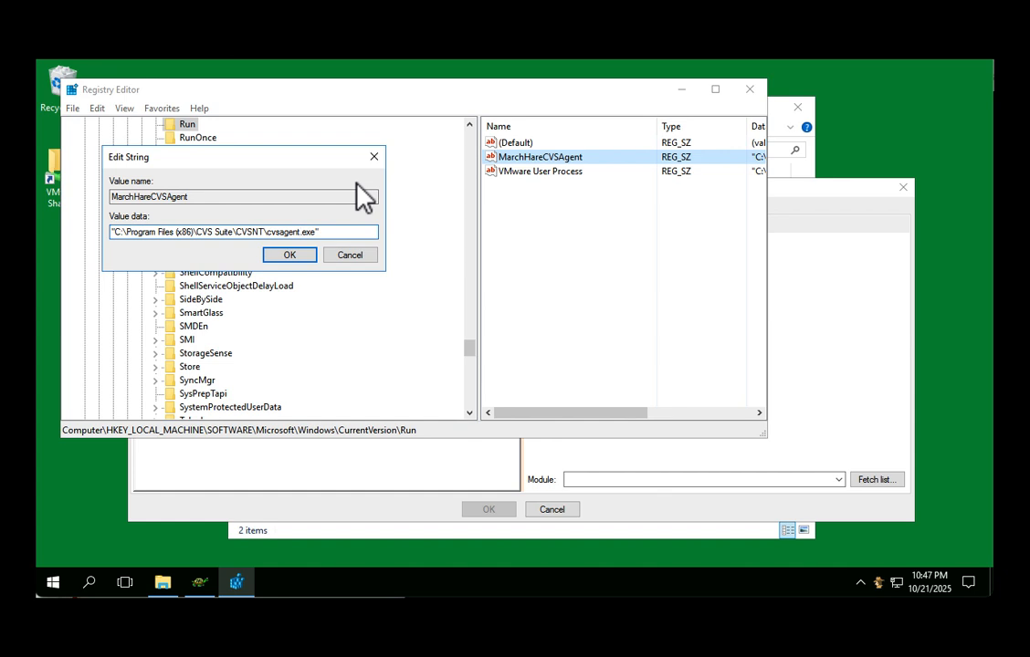
pyautogui.write('x')
pyautogui.click(290, 256)
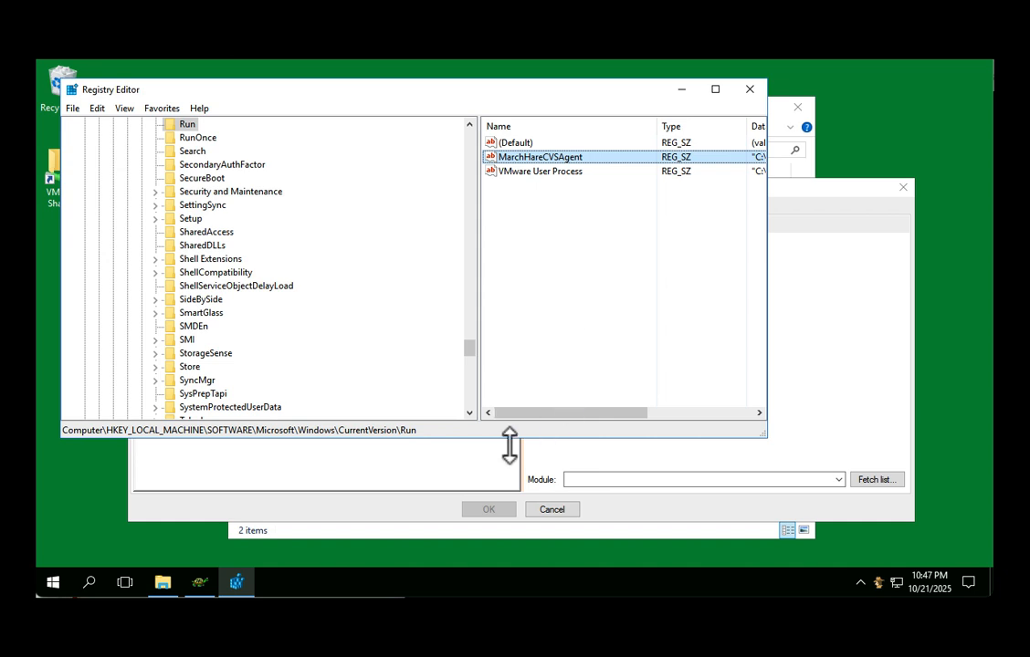
# Close the Registry Editor and quit the running CVSNT Password Agent.
pyautogui.click(753, 97)
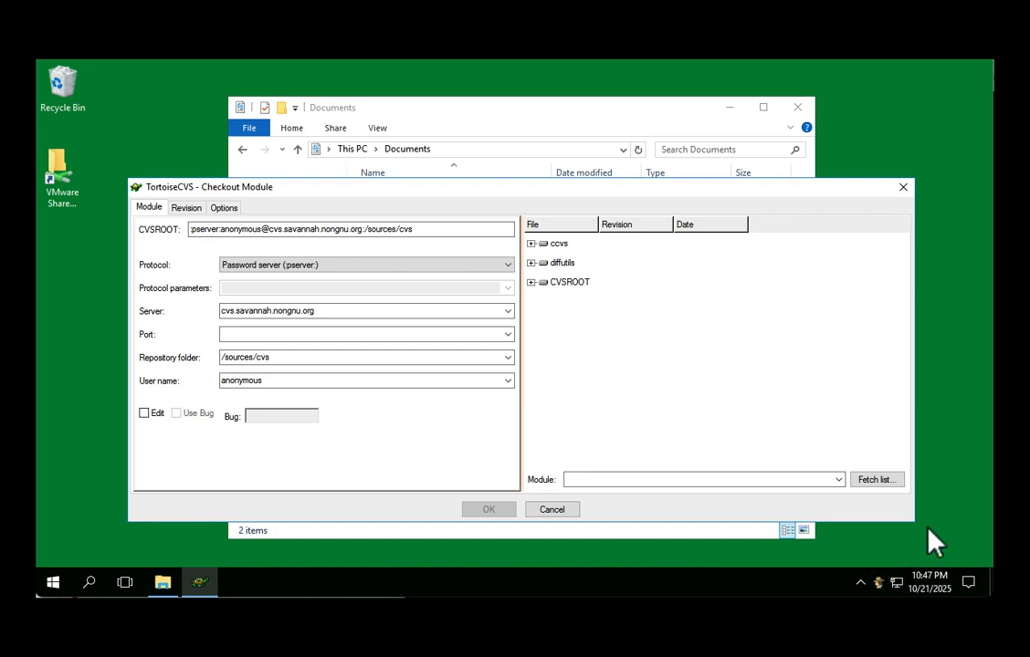
pyautogui.rightClick(878, 586)
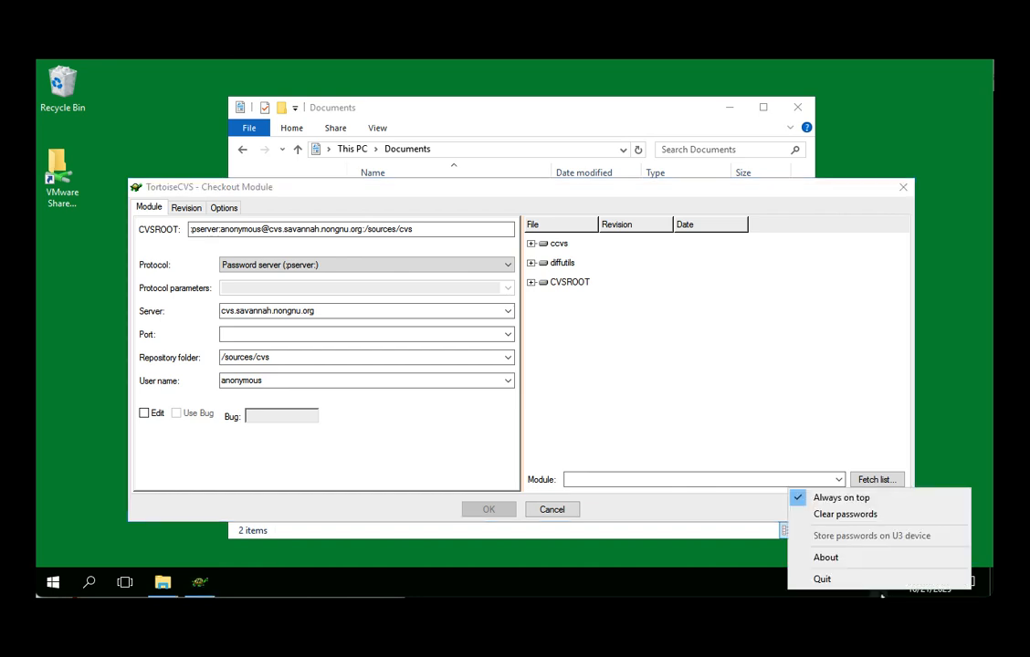
pyautogui.click(827, 581)
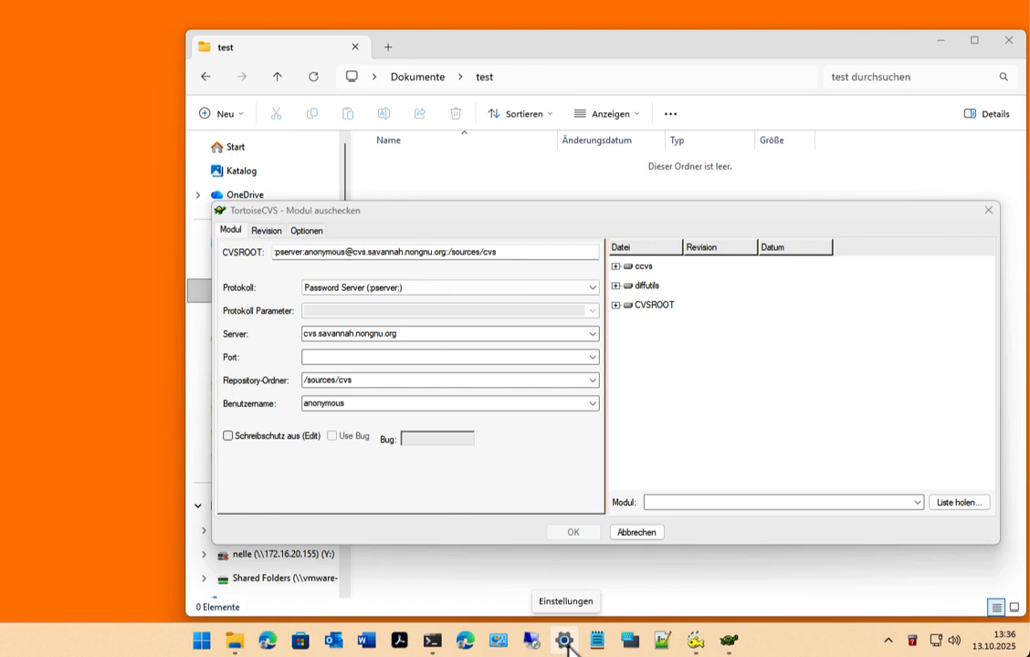
# Open the Autostart app settings in Windows Einstellungen and locate the cvsnt password agent entry.
pyautogui.click(564, 641)
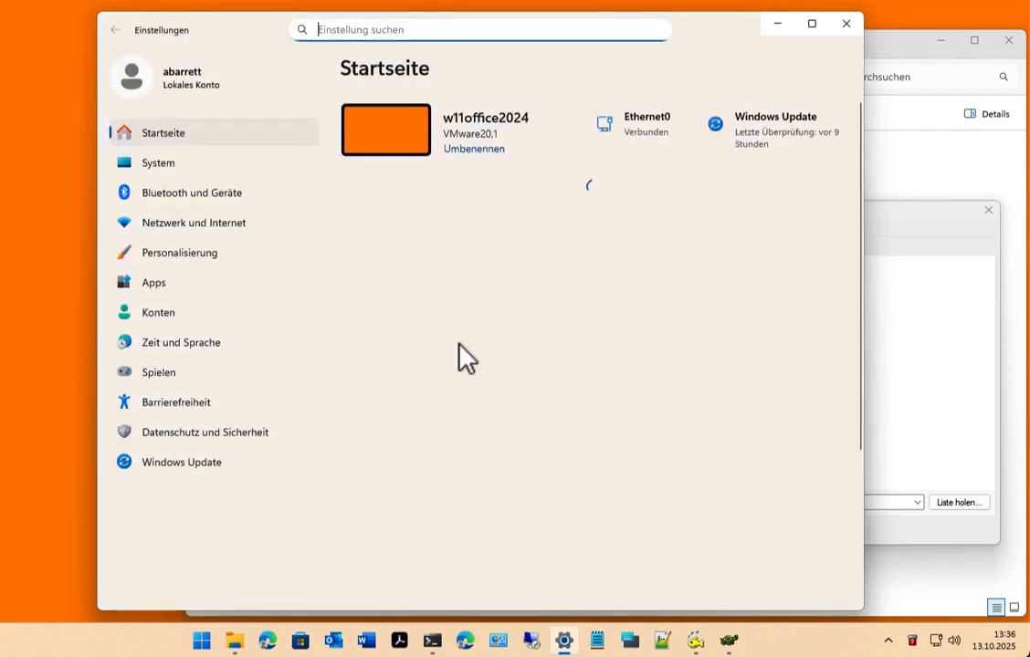
pyautogui.click(161, 290)
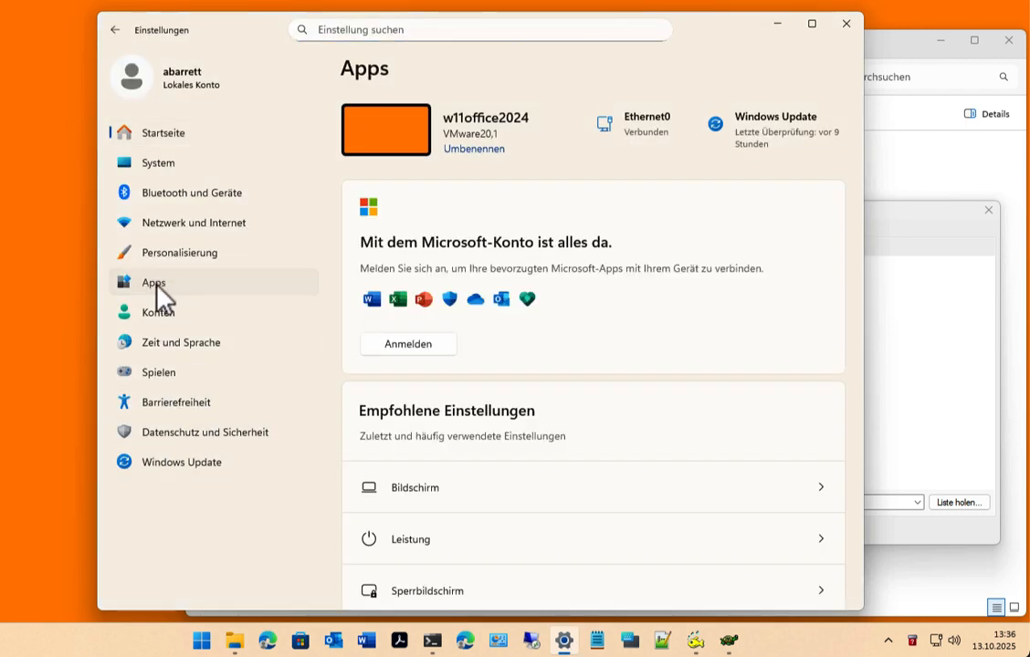
pyautogui.click(487, 513)
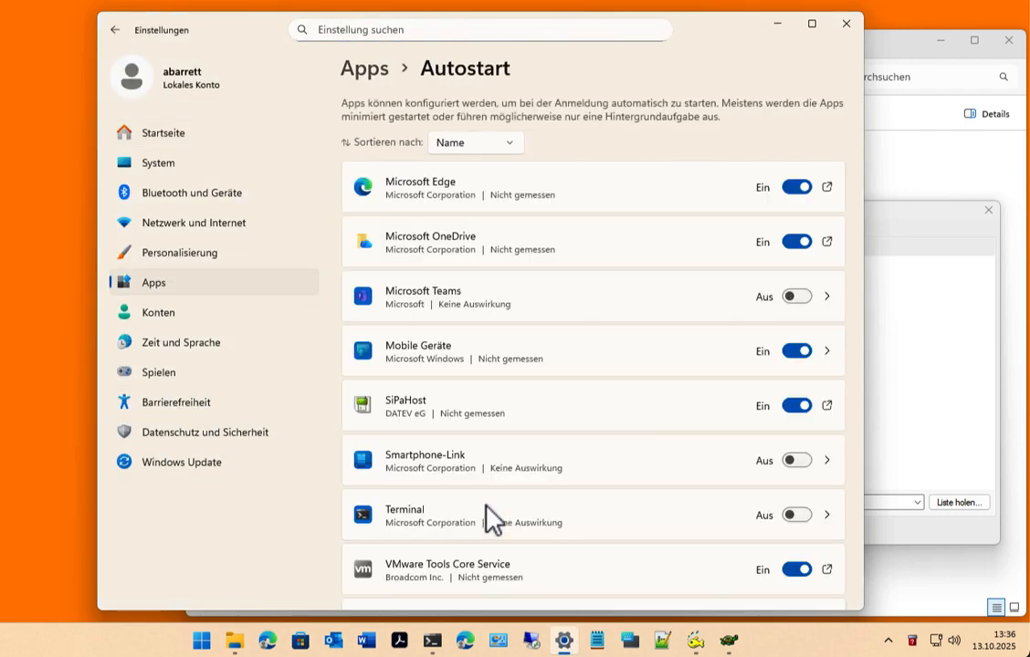
pyautogui.scroll(-5, 516, 421)
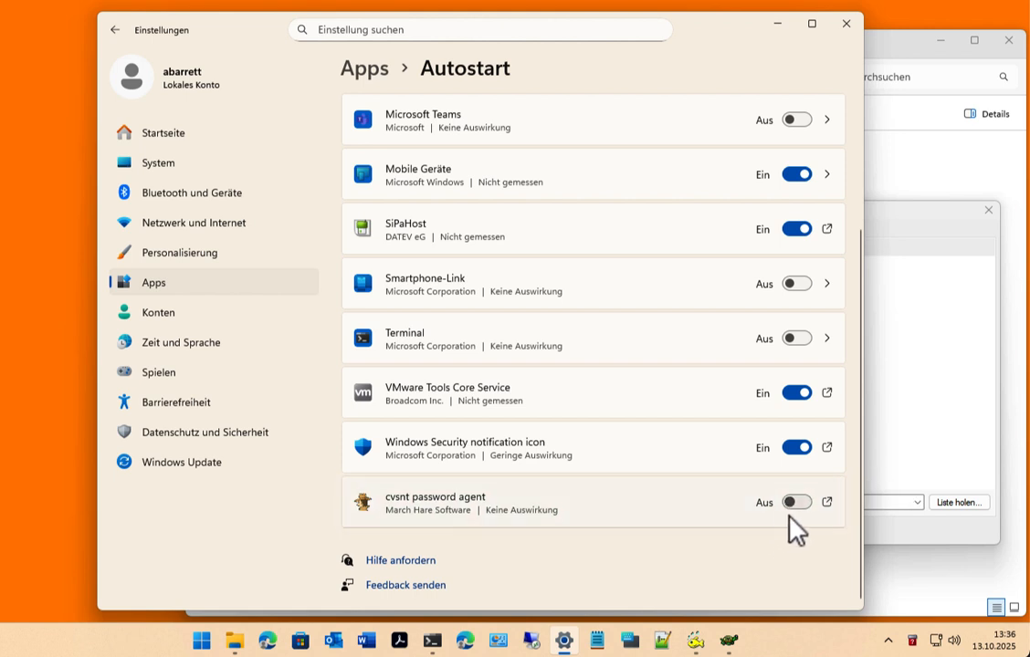